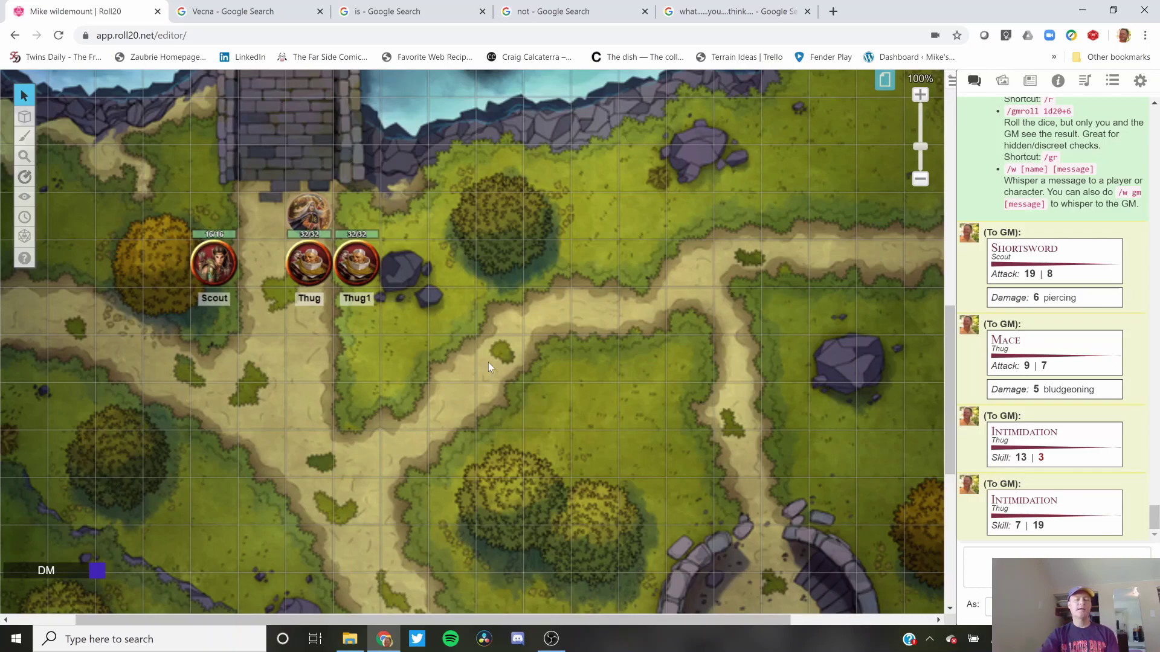
Step: Open Thug1's character sheet and show its stat block and actions
{"action": "left_click", "coordinate": [358, 265]}
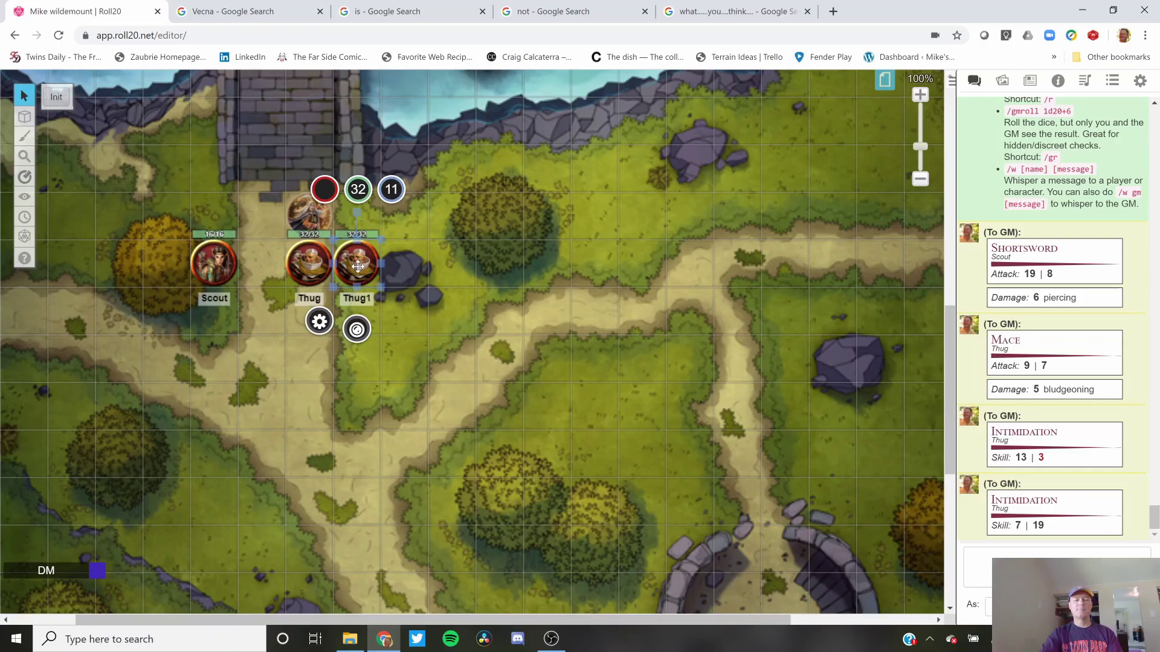
{"action": "double_click", "coordinate": [357, 266]}
{"action": "left_click", "coordinate": [385, 153]}
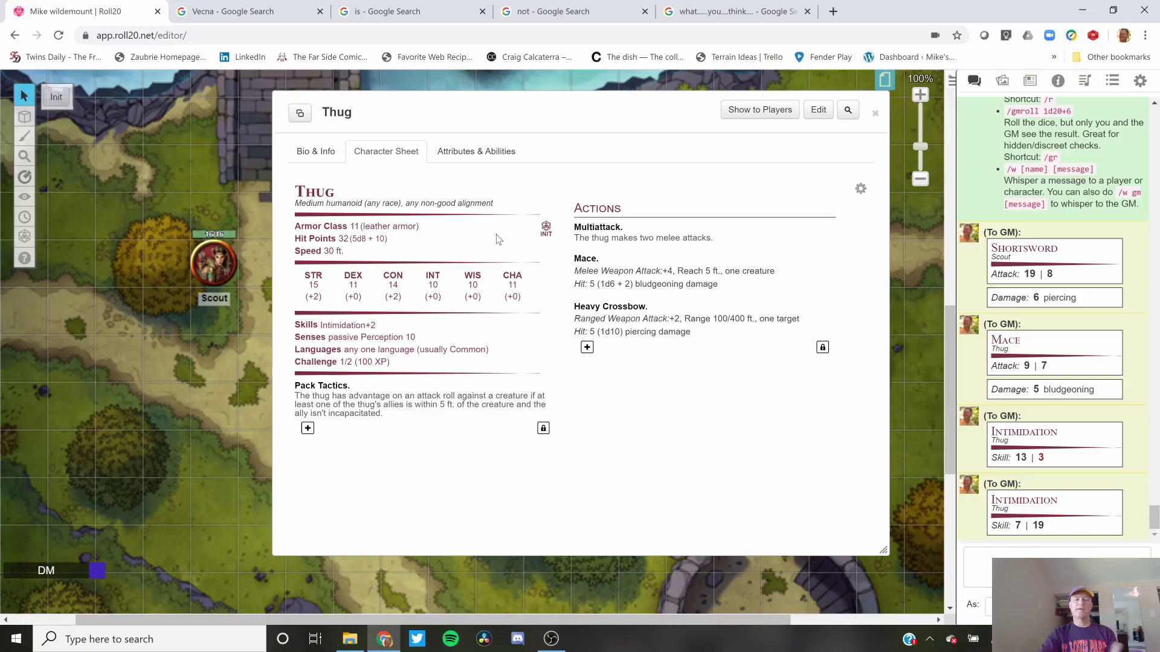
Step: Drag the Mace attack toward the macro bar, close the sheet, and show the macro Collection
{"action": "left_click_drag", "start_coordinate": [574, 261], "coordinate": [620, 360]}
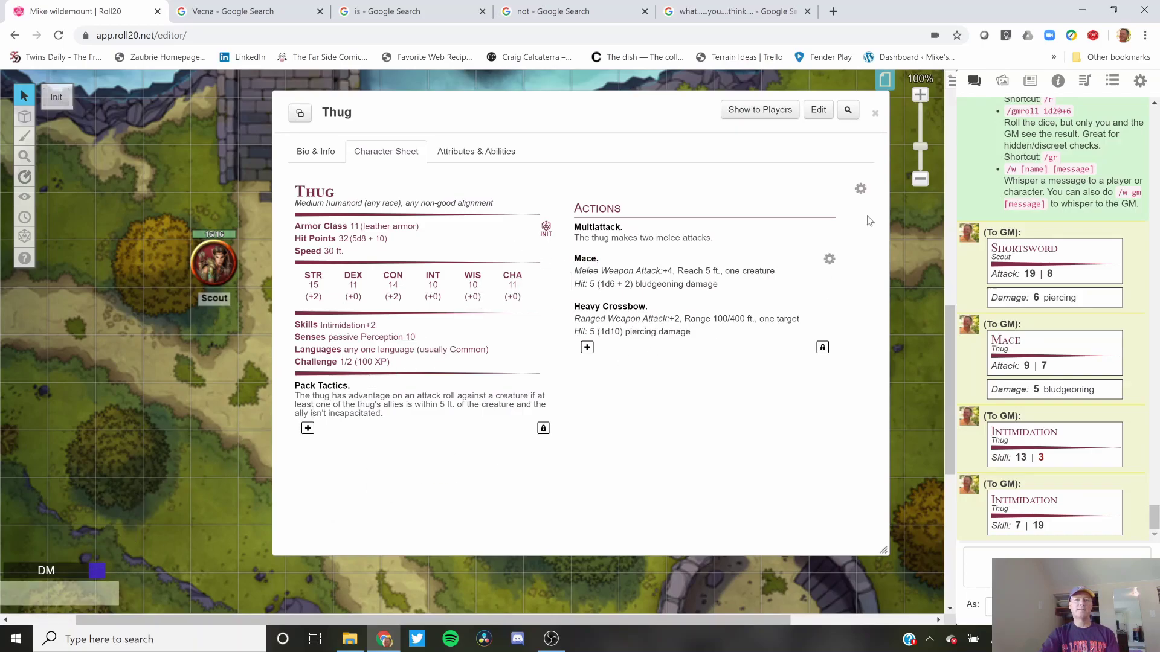
{"action": "left_click", "coordinate": [874, 115]}
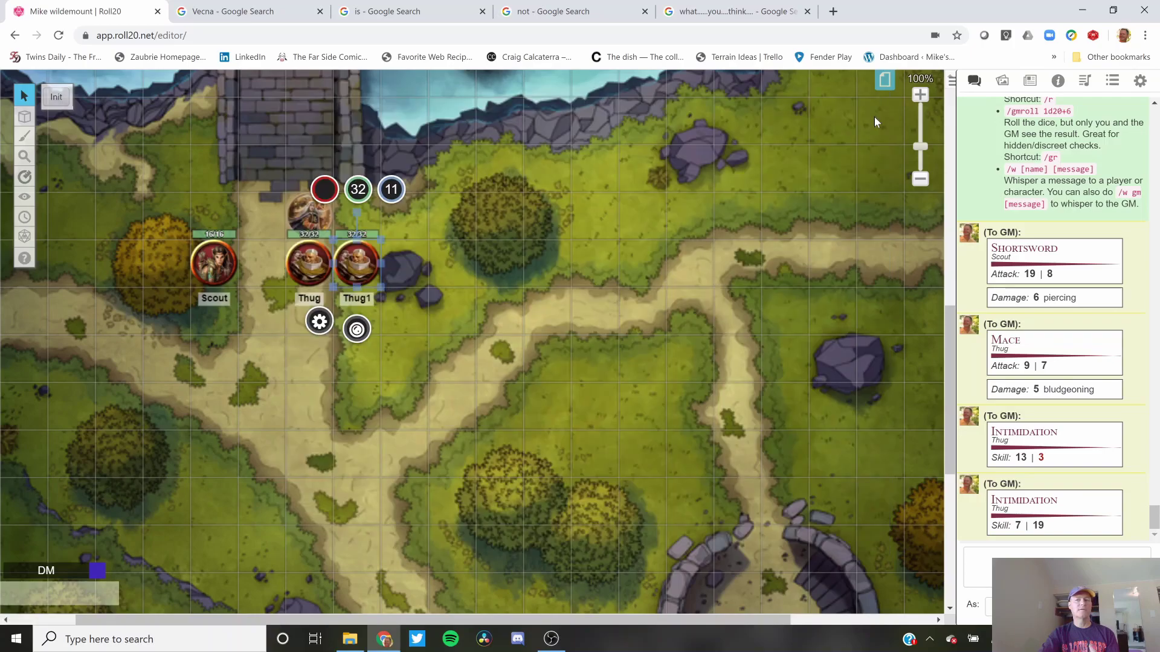
{"action": "left_click", "coordinate": [1113, 82]}
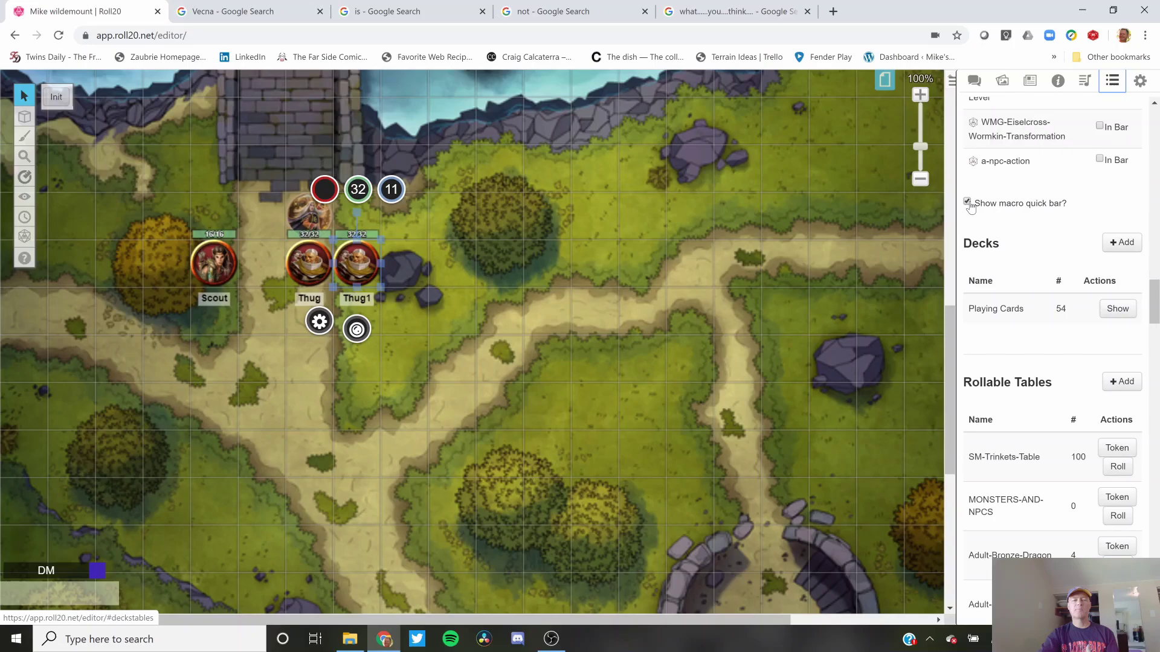
Step: Reopen the Thug's sheet and drag the Mace attack onto the macro quick bar
{"action": "double_click", "coordinate": [358, 267]}
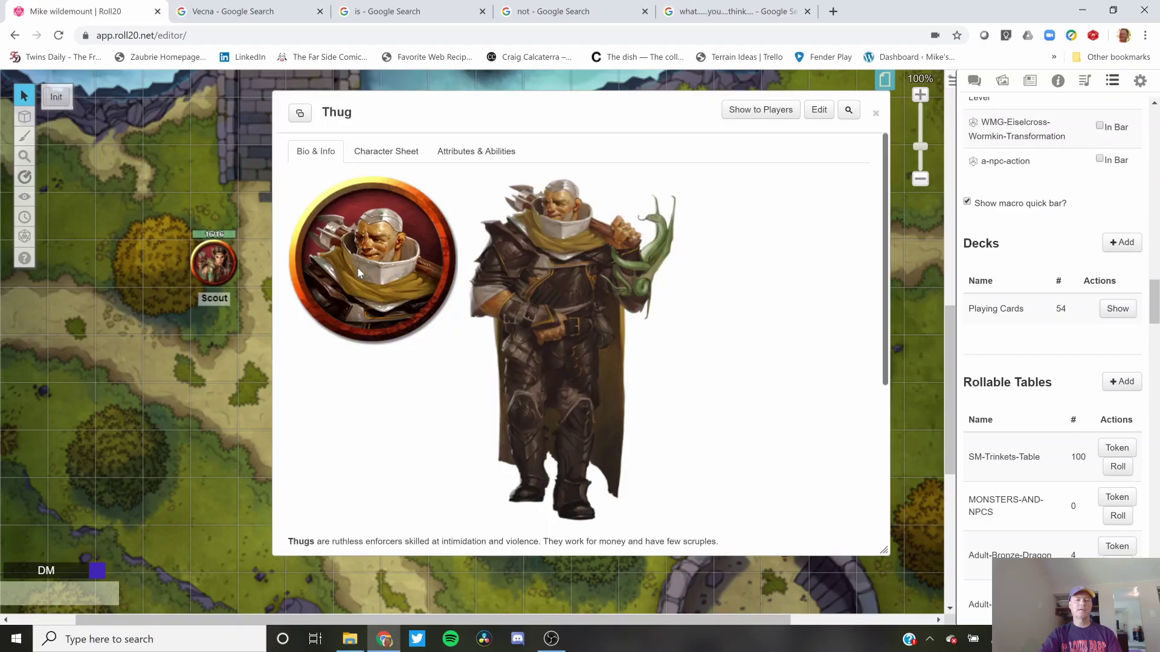
{"action": "left_click", "coordinate": [374, 154]}
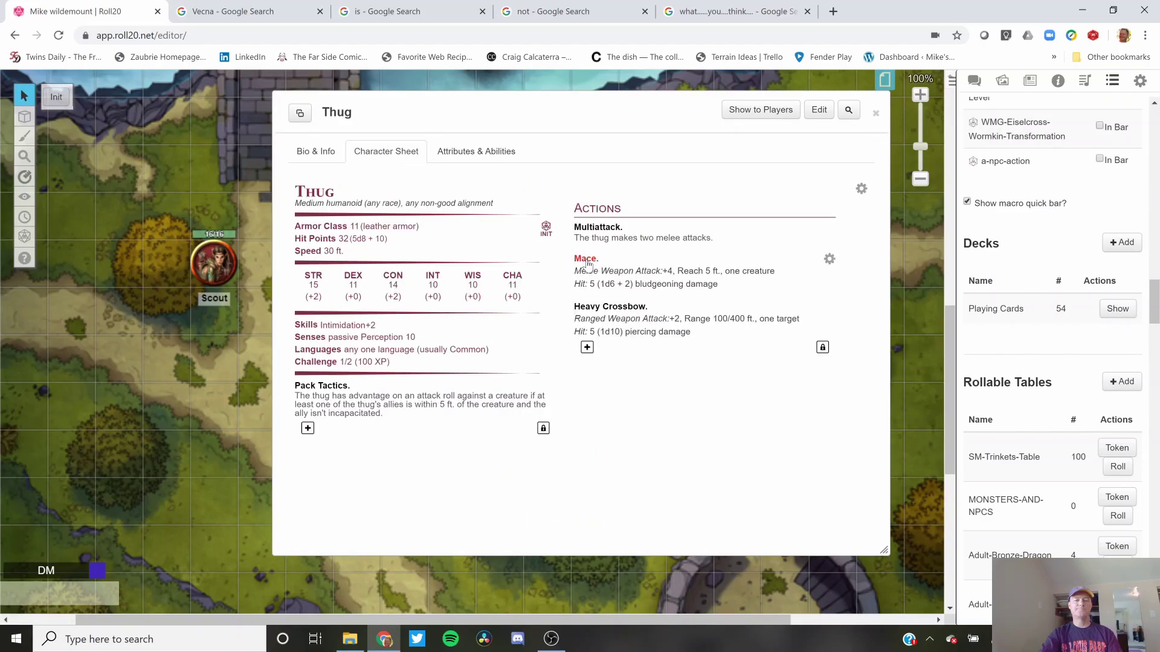
{"action": "left_click_drag", "start_coordinate": [586, 261], "coordinate": [50, 599]}
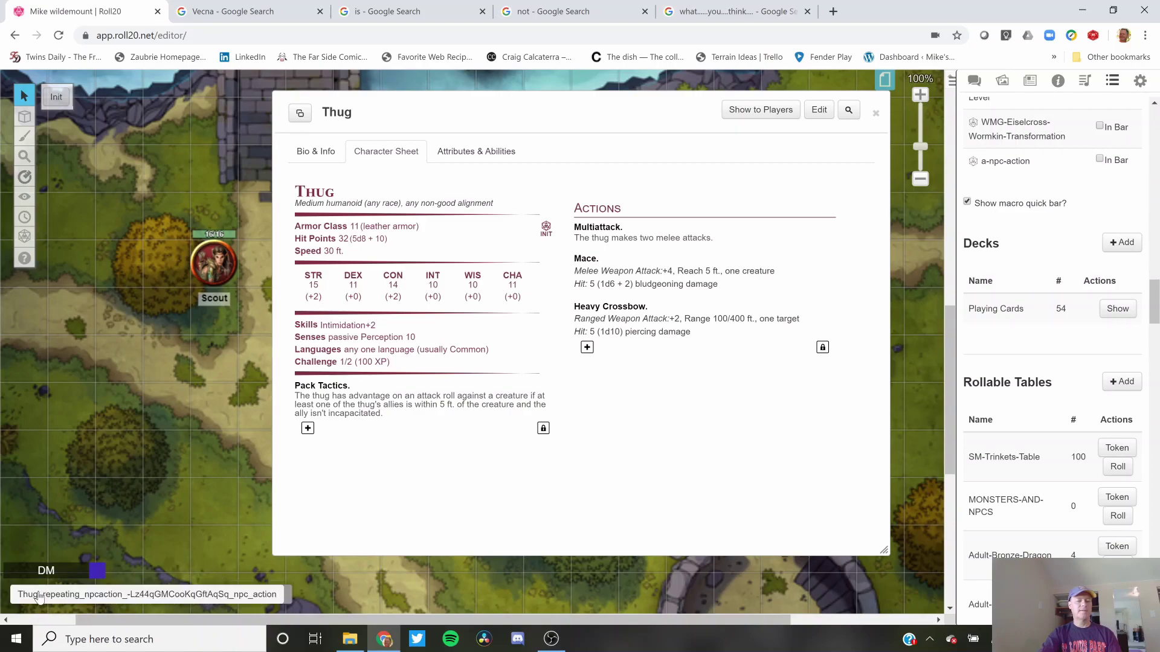
Step: Rename the new Mace macro to 'thug mace' and return to the chat log
{"action": "right_click", "coordinate": [157, 597]}
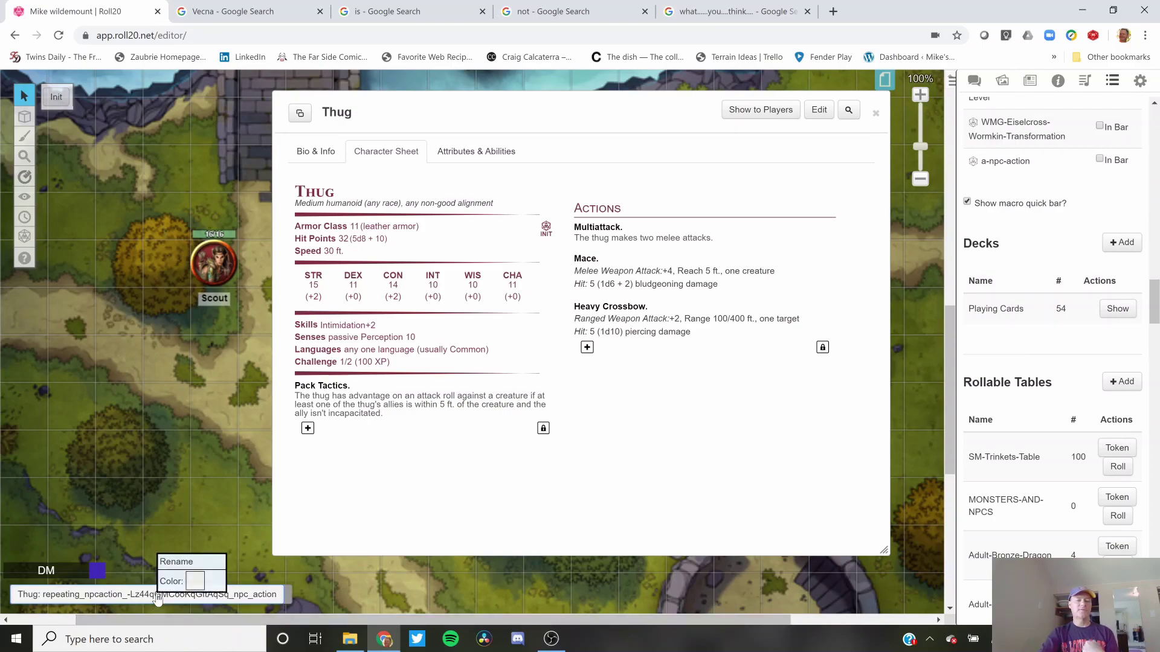
{"action": "left_click", "coordinate": [177, 562]}
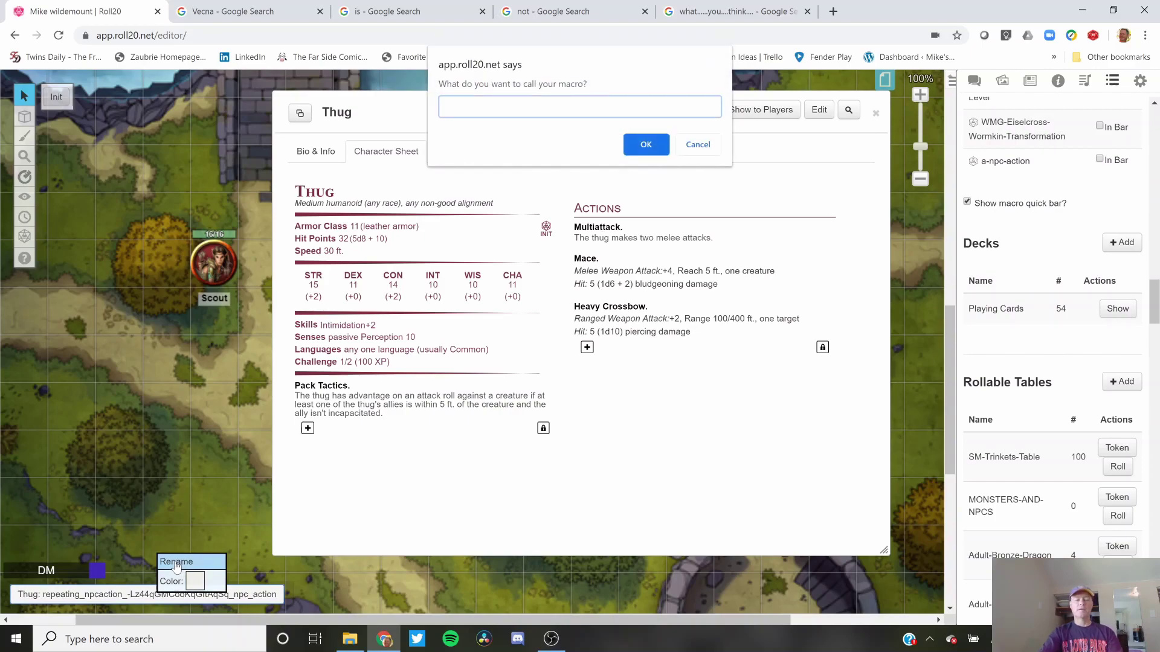
{"action": "type", "text": "thug mace"}
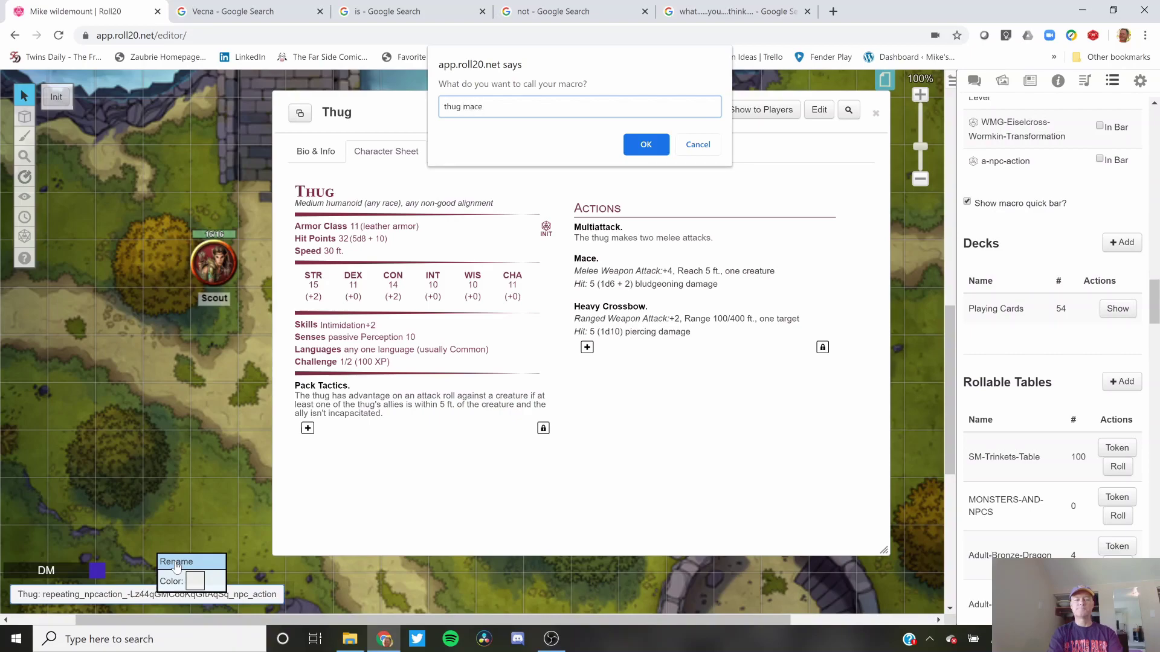
{"action": "key", "text": "Return"}
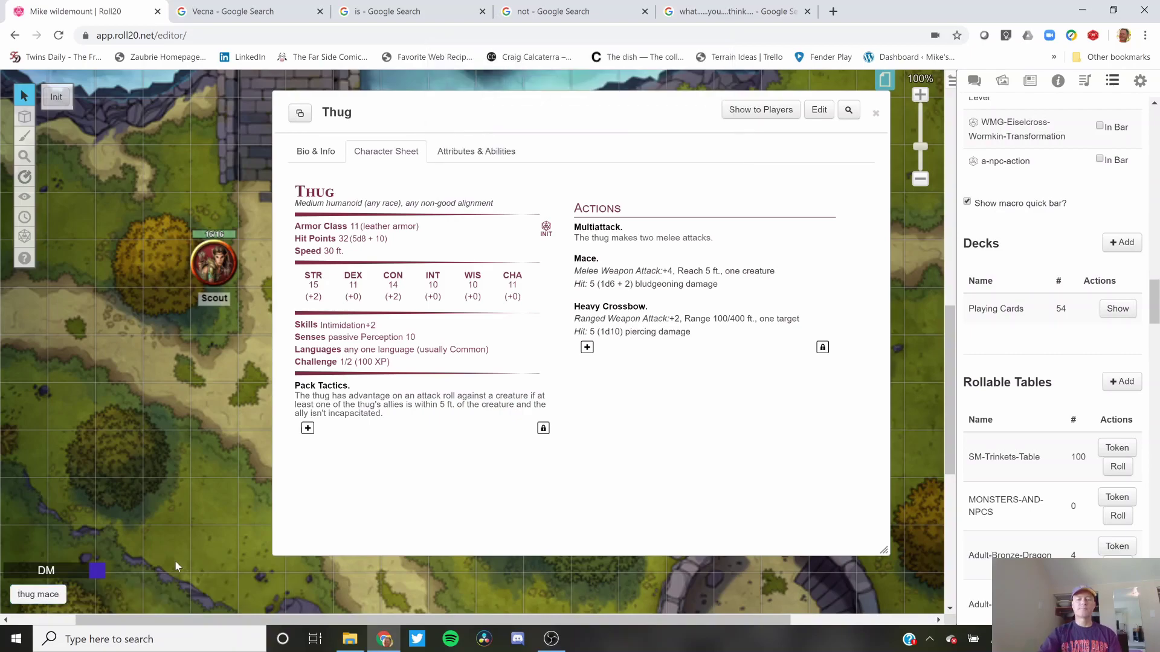
{"action": "left_click", "coordinate": [975, 80]}
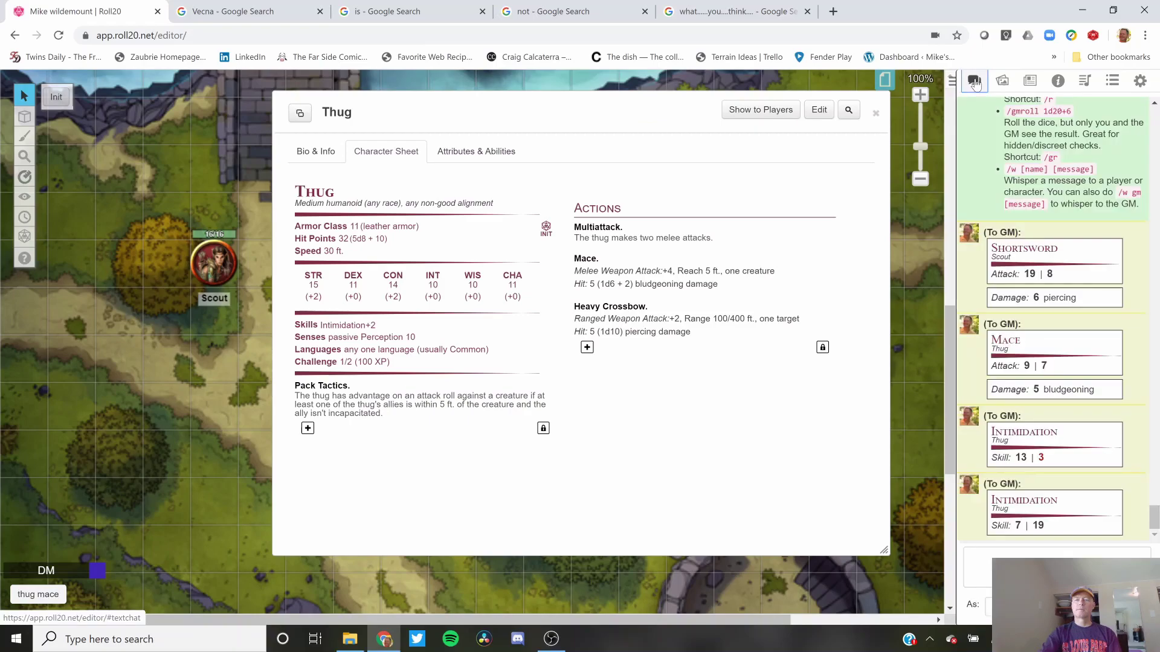
Step: Roll thug mace twice to chat (latest attack 22, 5 bludgeoning), closing the Thug's sheet
{"action": "left_click", "coordinate": [27, 596]}
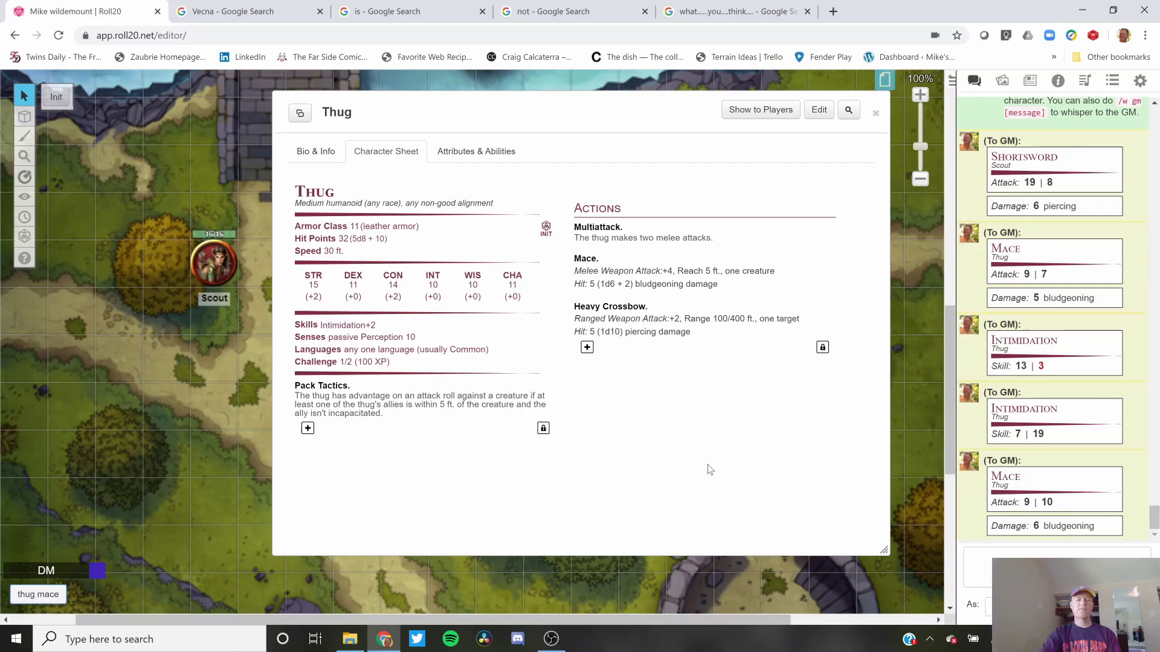
{"action": "left_click", "coordinate": [879, 113]}
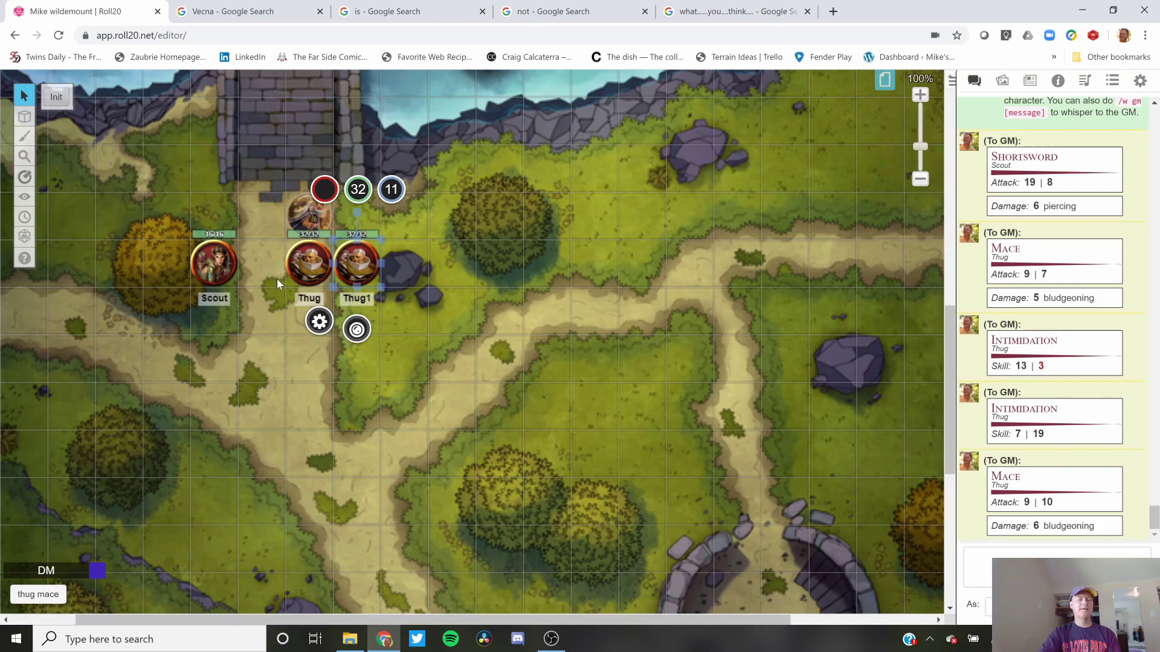
{"action": "left_click", "coordinate": [310, 213]}
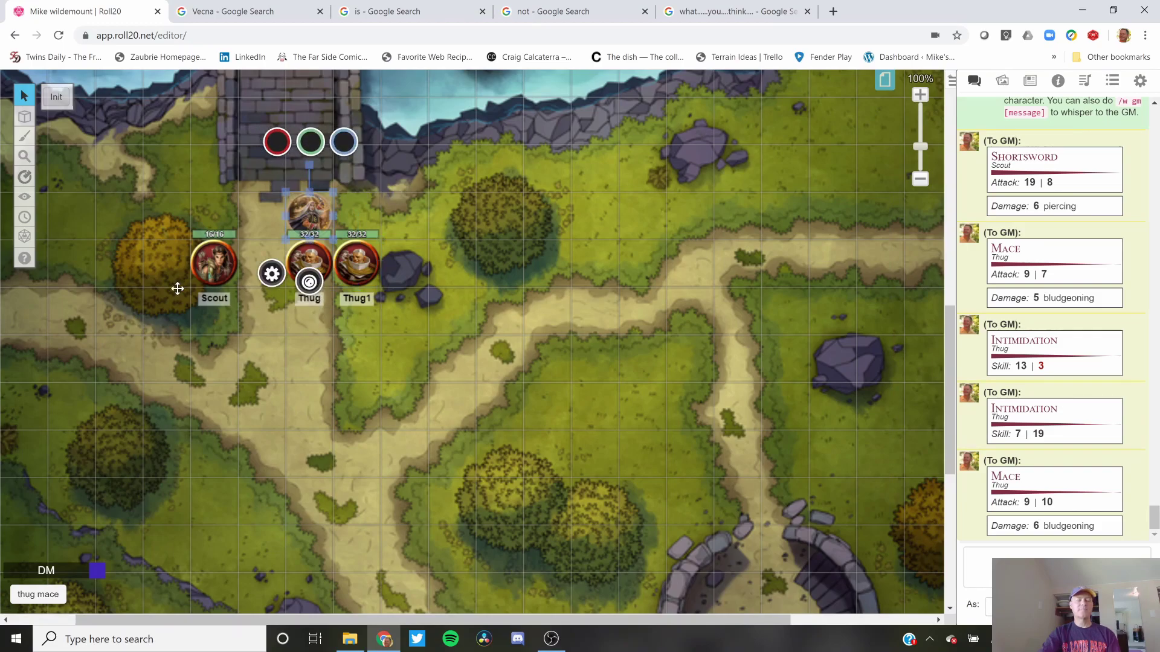
{"action": "left_click", "coordinate": [37, 593]}
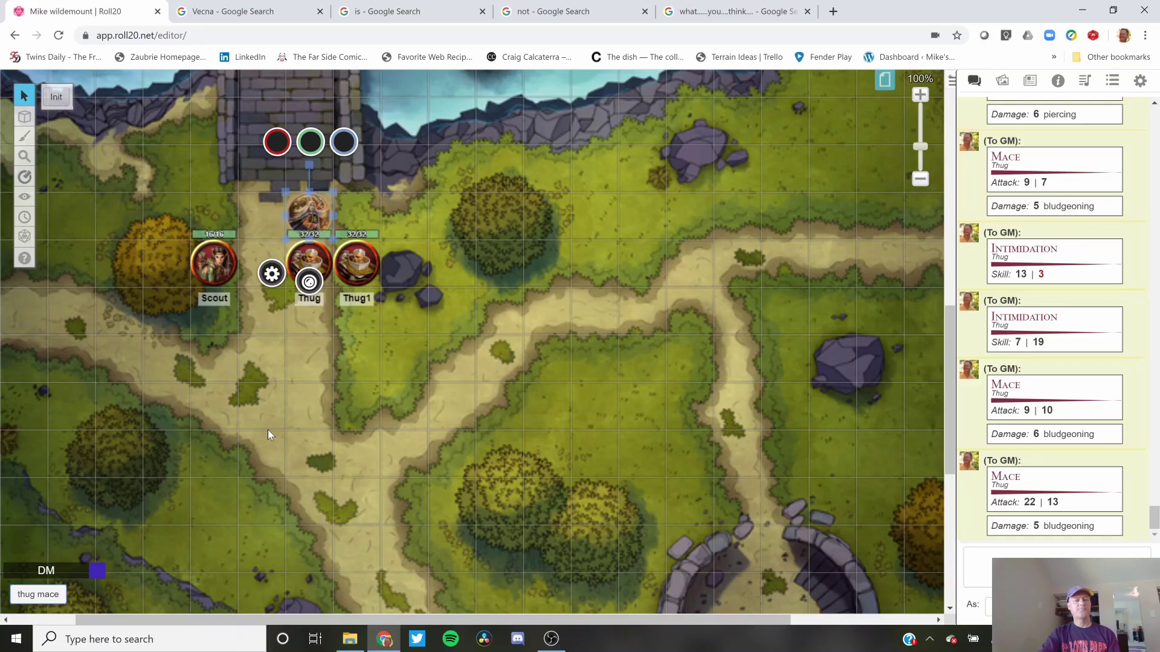
{"action": "left_click", "coordinate": [218, 270]}
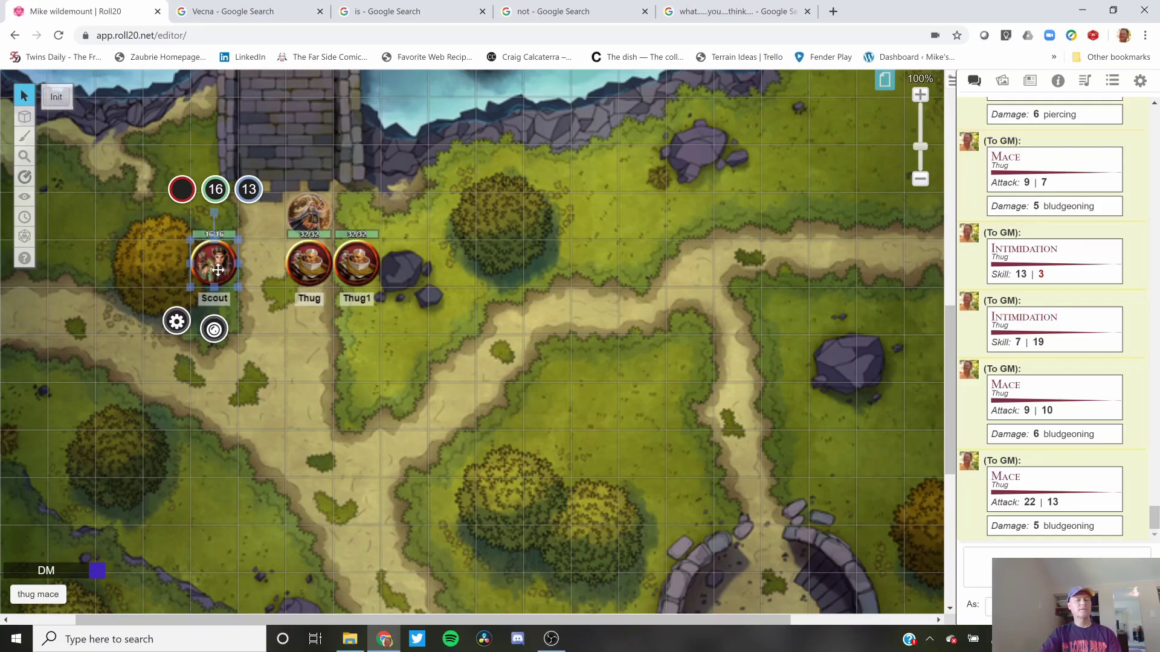
Step: Open the Scout's sheet and drag Shortsword and Longbow onto the macro quick bar
{"action": "double_click", "coordinate": [218, 270]}
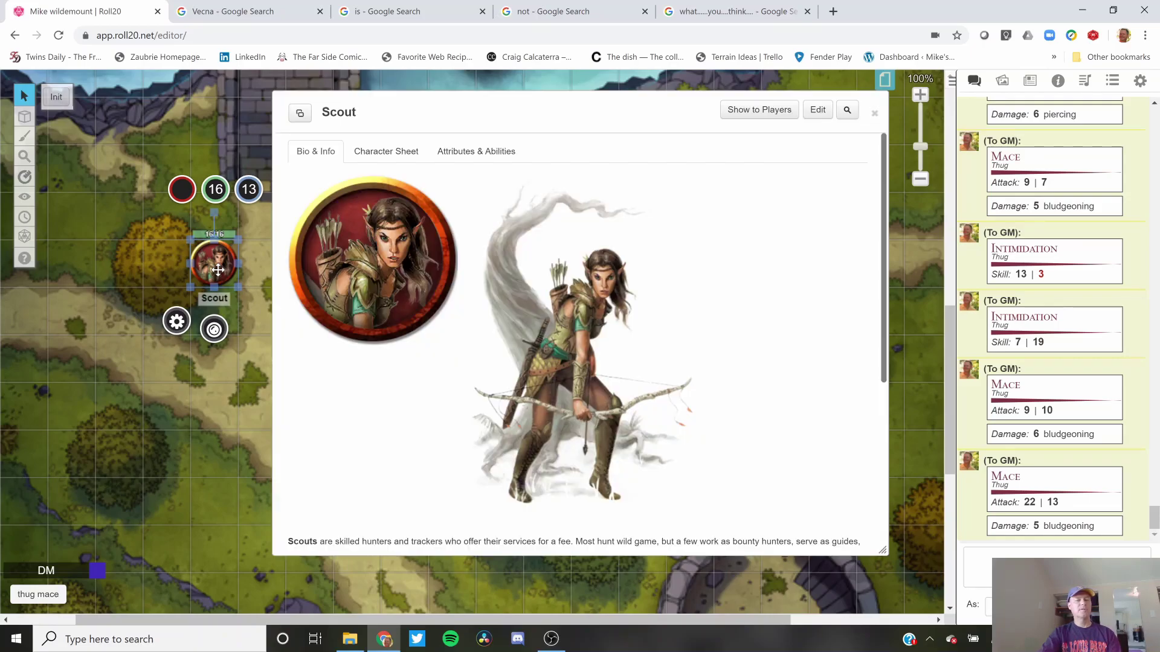
{"action": "left_click", "coordinate": [388, 151]}
{"action": "left_click_drag", "start_coordinate": [601, 259], "coordinate": [98, 586]}
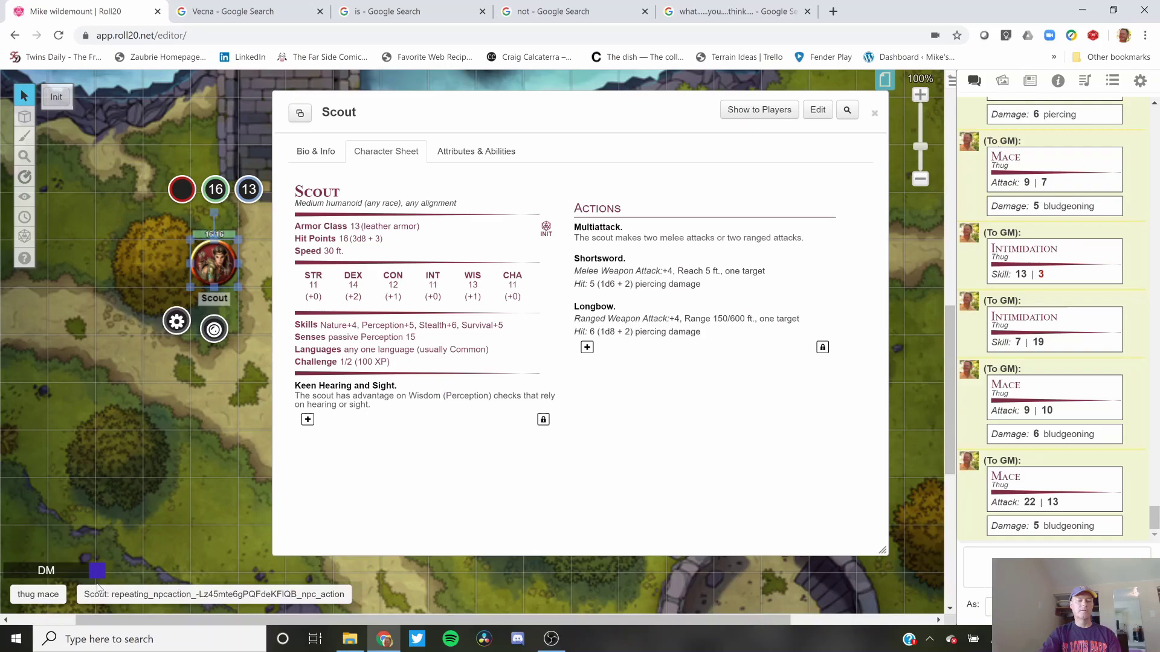
{"action": "left_click_drag", "start_coordinate": [595, 307], "coordinate": [349, 583]}
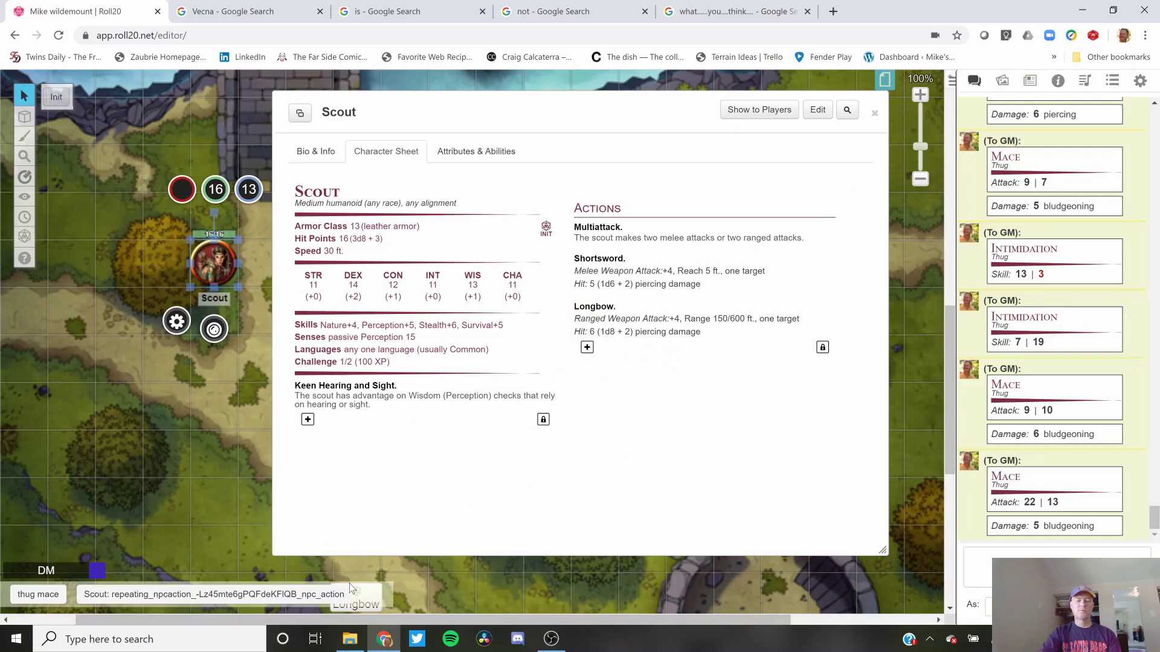
Step: Rename the two new Scout buttons to 'scout sword' and 'scout bow'
{"action": "right_click", "coordinate": [238, 594]}
{"action": "left_click", "coordinate": [252, 556]}
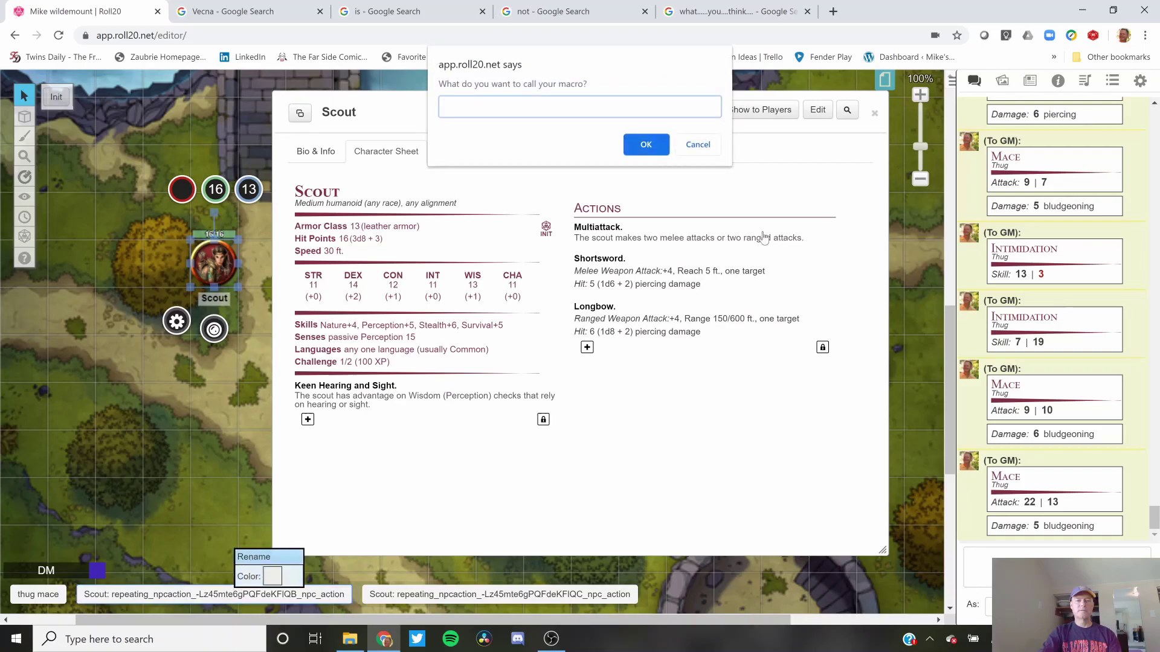
{"action": "type", "text": "scout sword"}
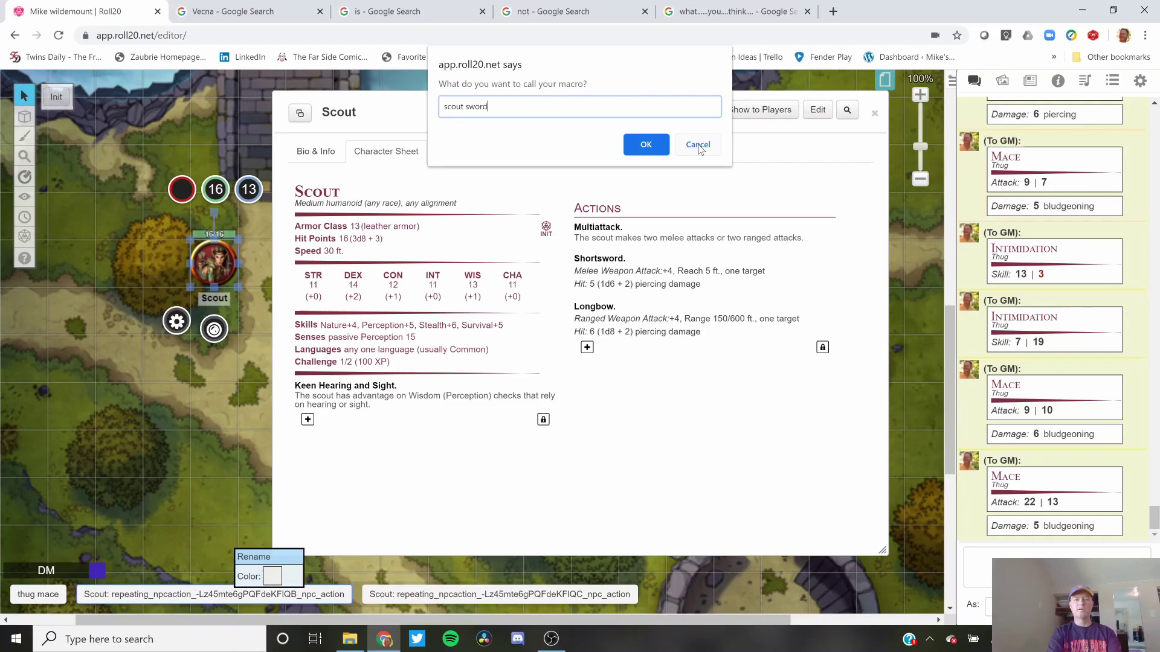
{"action": "key", "text": "Return"}
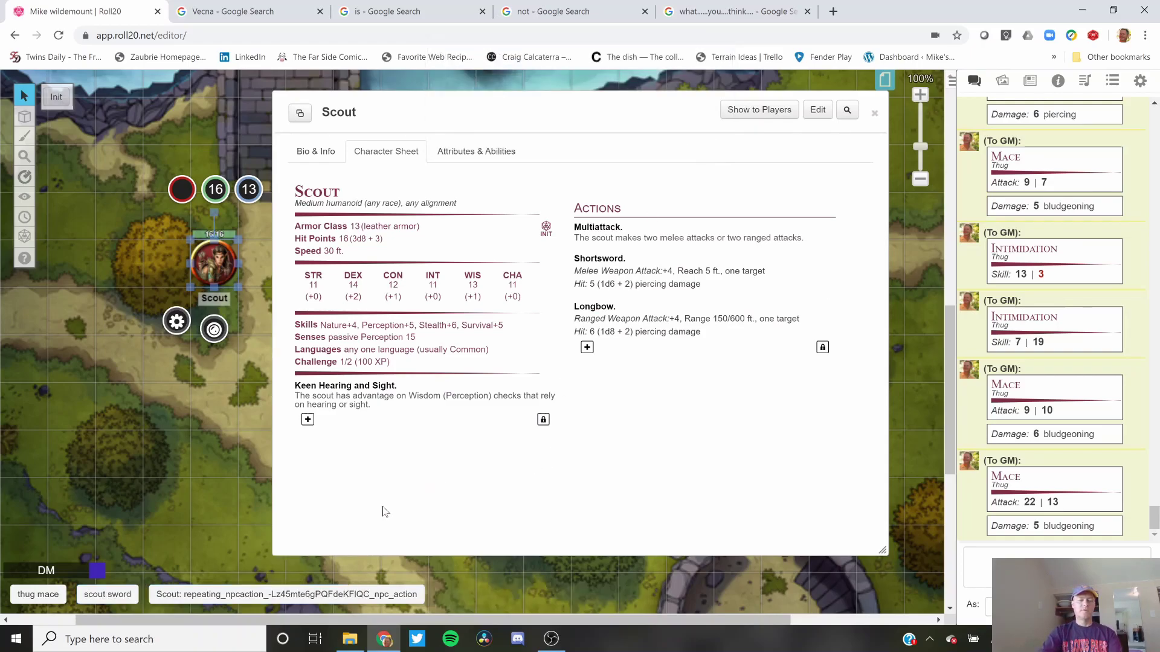
{"action": "right_click", "coordinate": [301, 598]}
{"action": "right_click", "coordinate": [304, 598]}
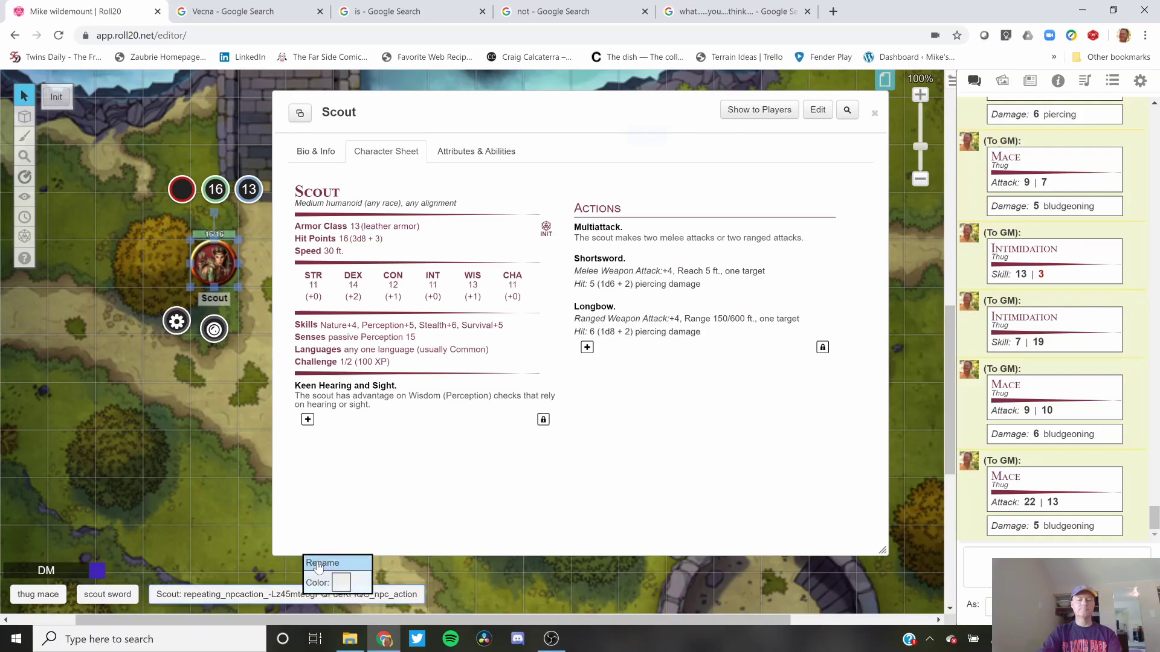
{"action": "left_click", "coordinate": [319, 564]}
{"action": "type", "text": "scout "}
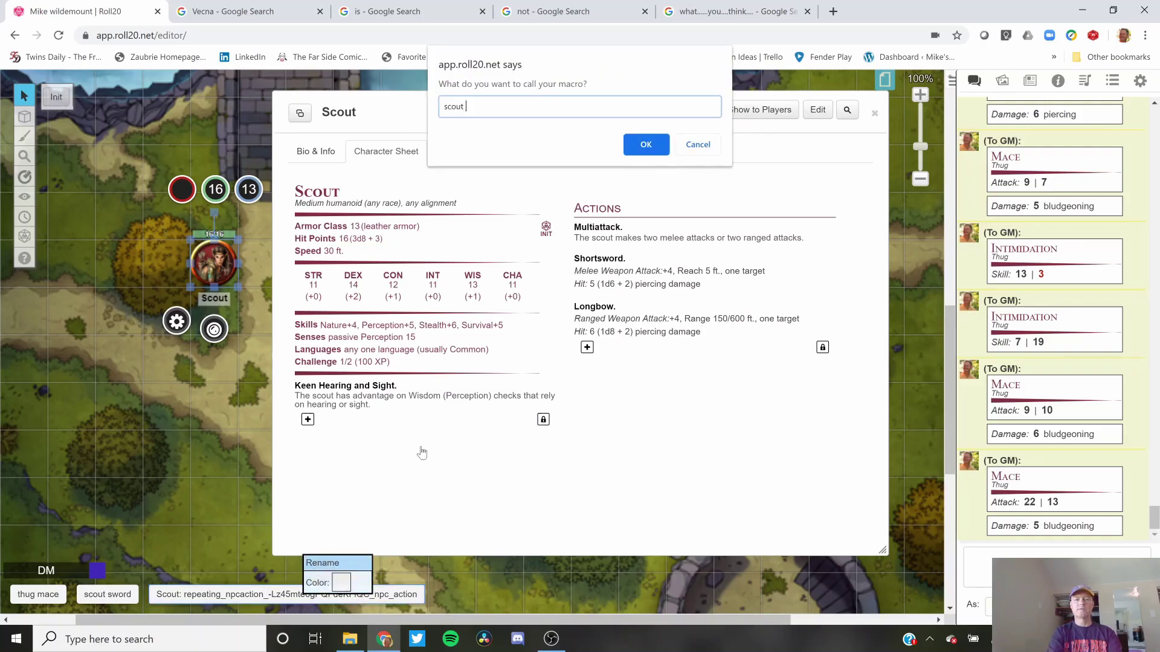
{"action": "type", "text": "bow"}
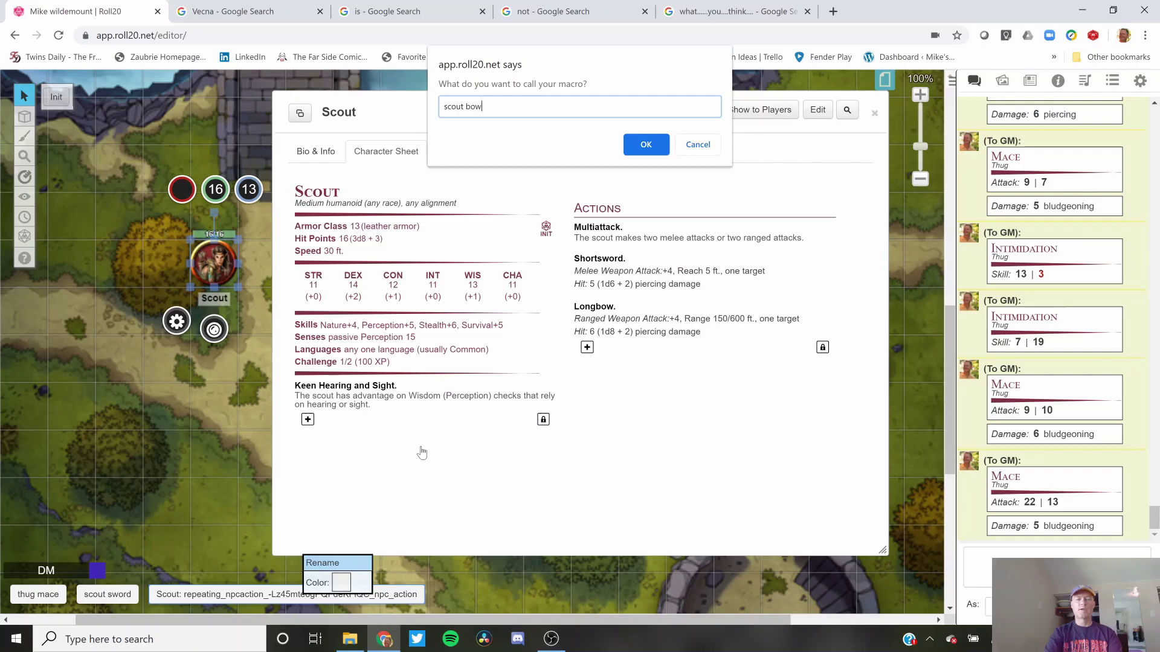
{"action": "left_click", "coordinate": [646, 145]}
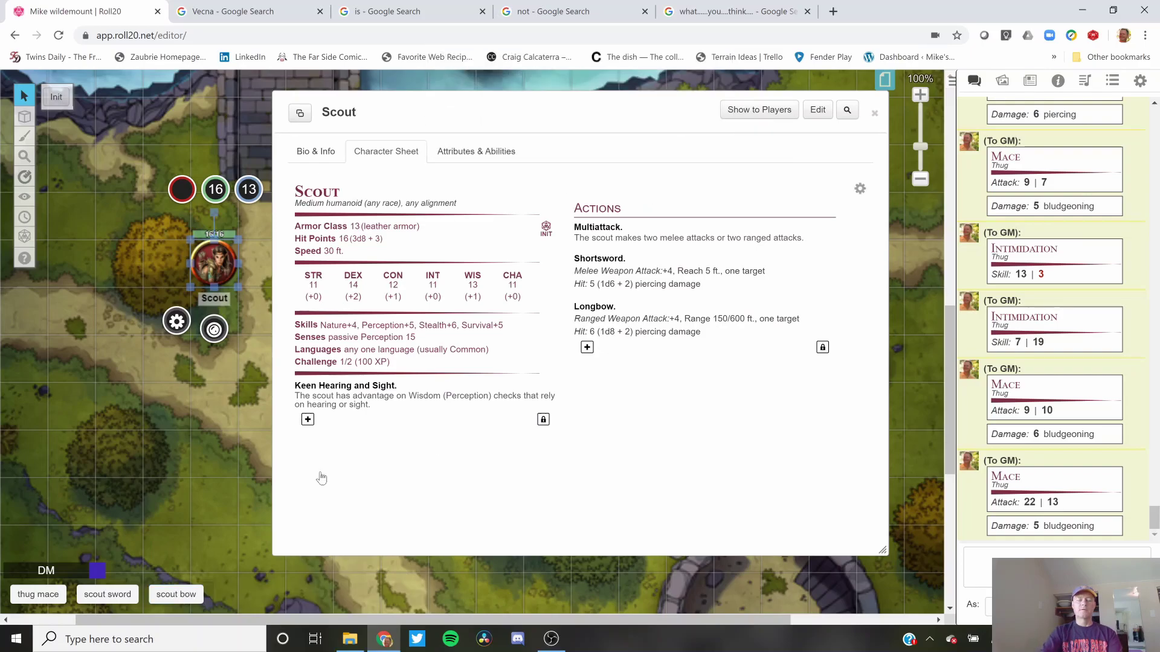
Step: Colour the scout bow and scout sword buttons red
{"action": "right_click", "coordinate": [190, 600]}
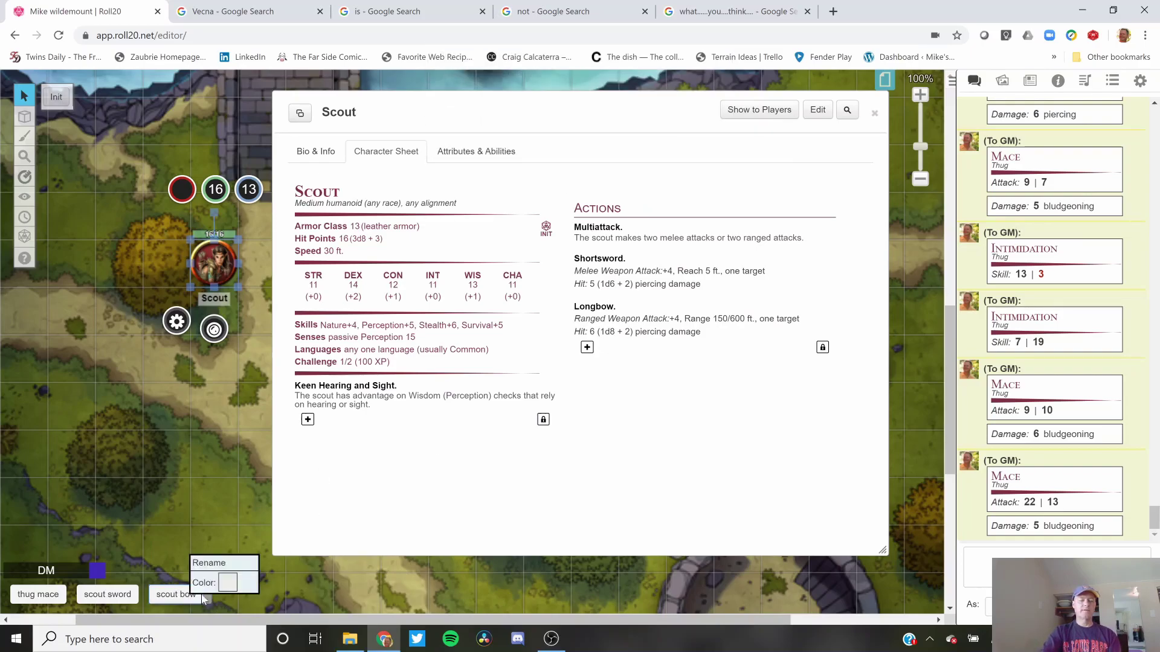
{"action": "left_click", "coordinate": [228, 583]}
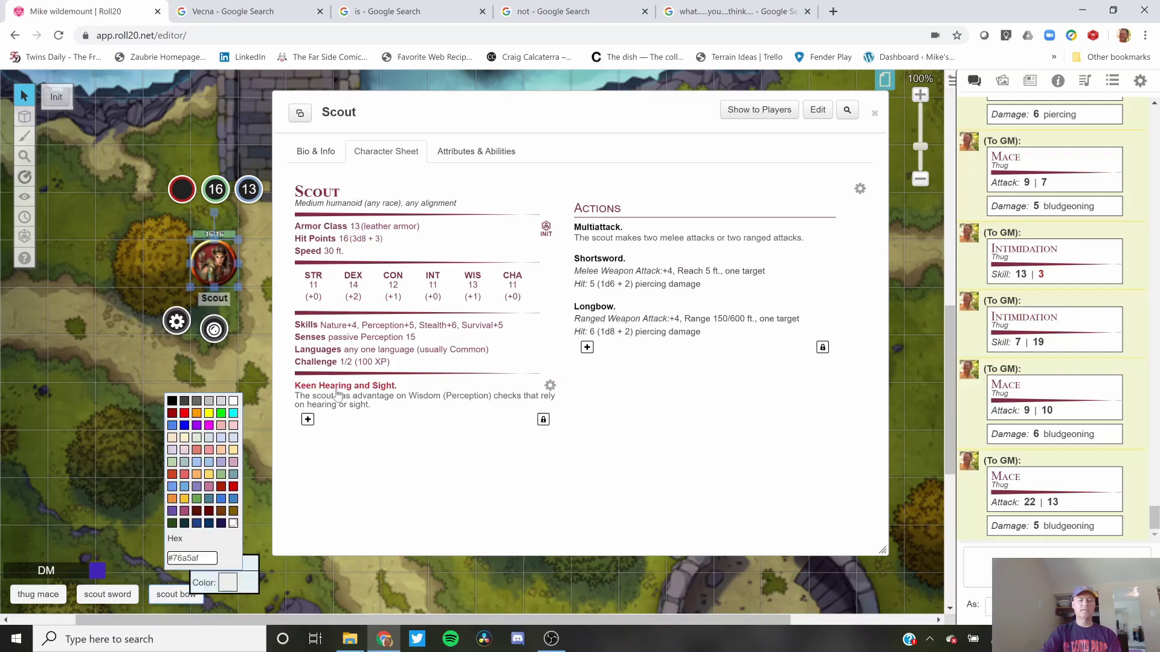
{"action": "left_click", "coordinate": [185, 413]}
{"action": "right_click", "coordinate": [119, 599]}
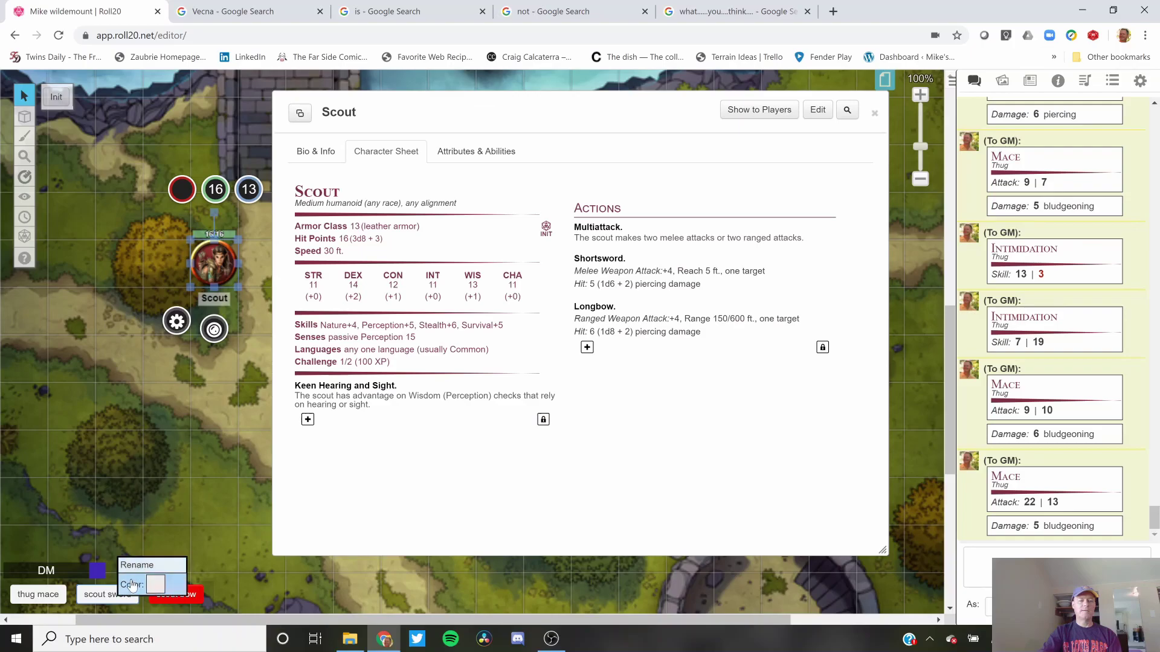
{"action": "left_click", "coordinate": [156, 584]}
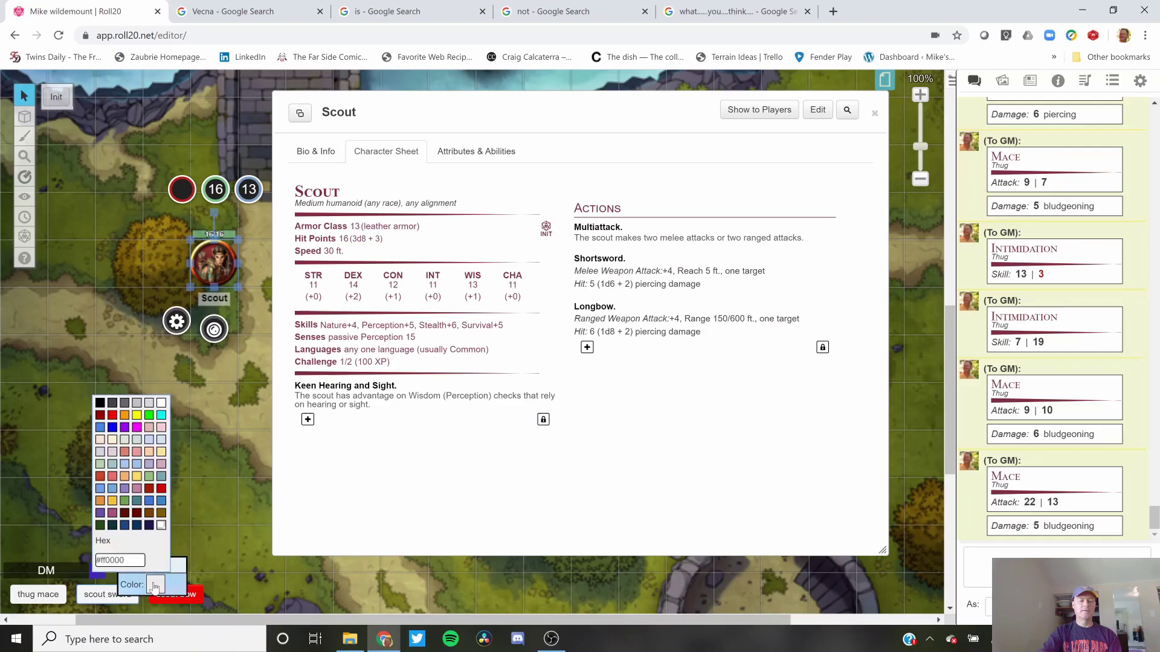
{"action": "left_click", "coordinate": [112, 415]}
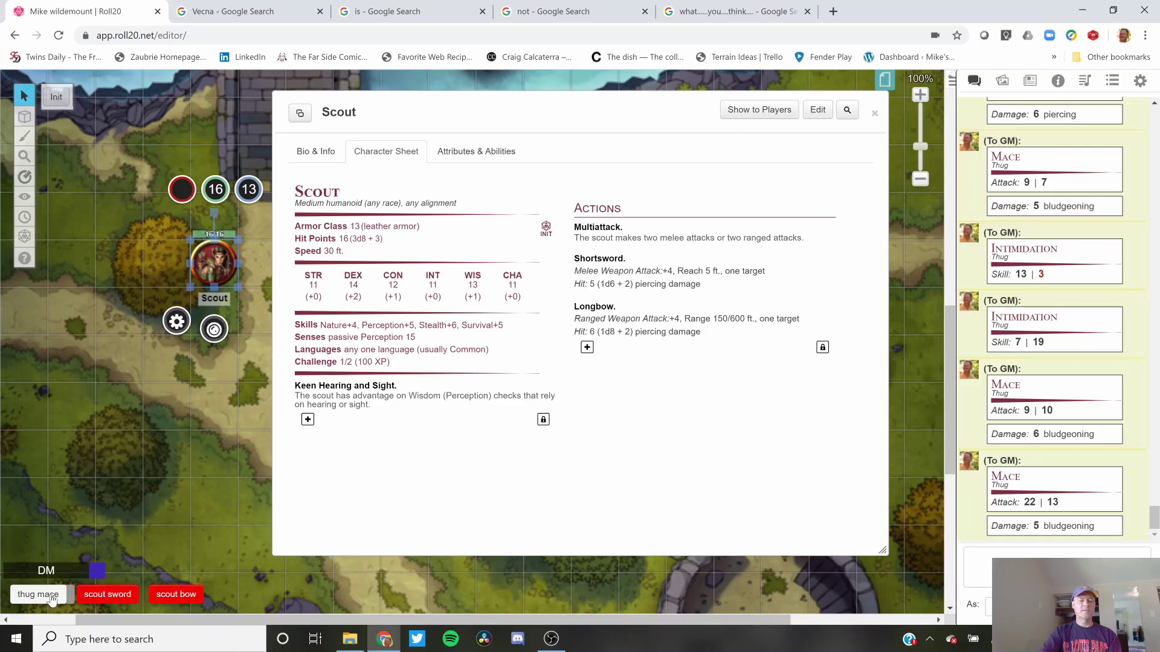
Step: Roll scout sword (attack 10, 5 piercing) and scout bow (attack 16), then close the sheet
{"action": "left_click", "coordinate": [107, 596]}
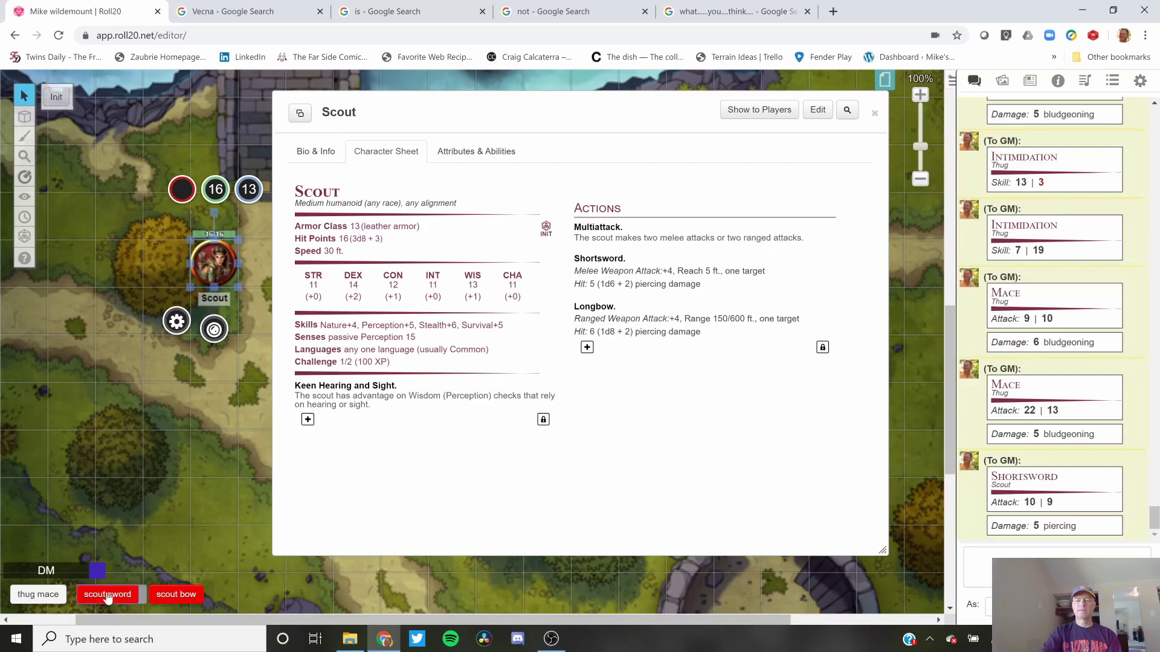
{"action": "left_click", "coordinate": [175, 598]}
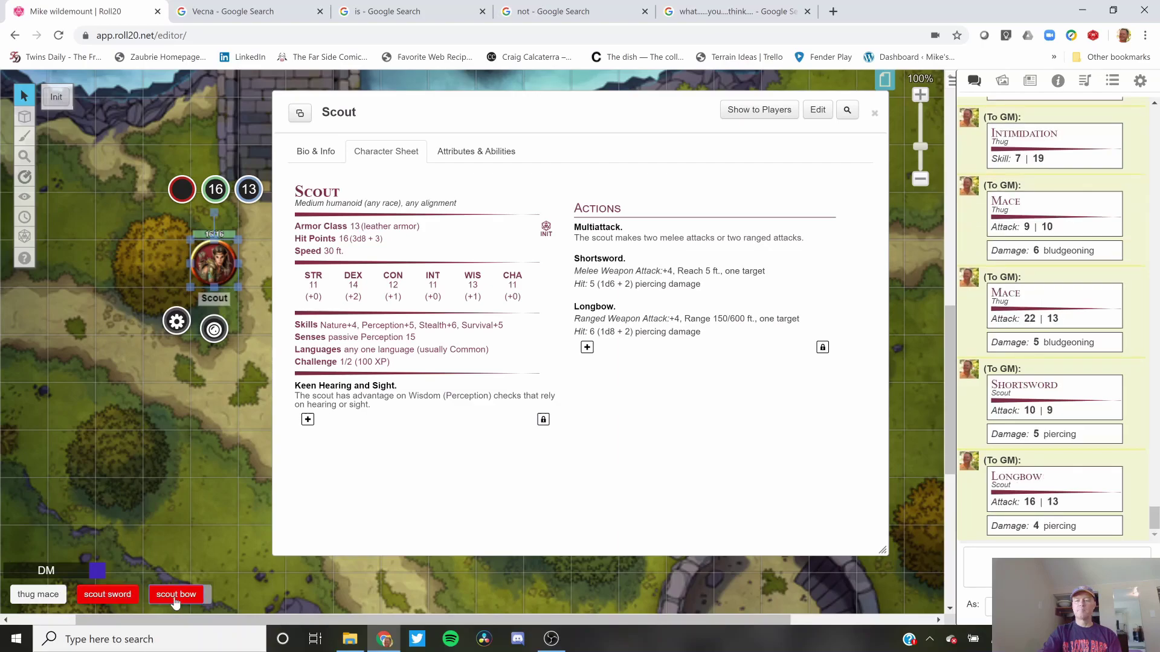
{"action": "left_click", "coordinate": [874, 114]}
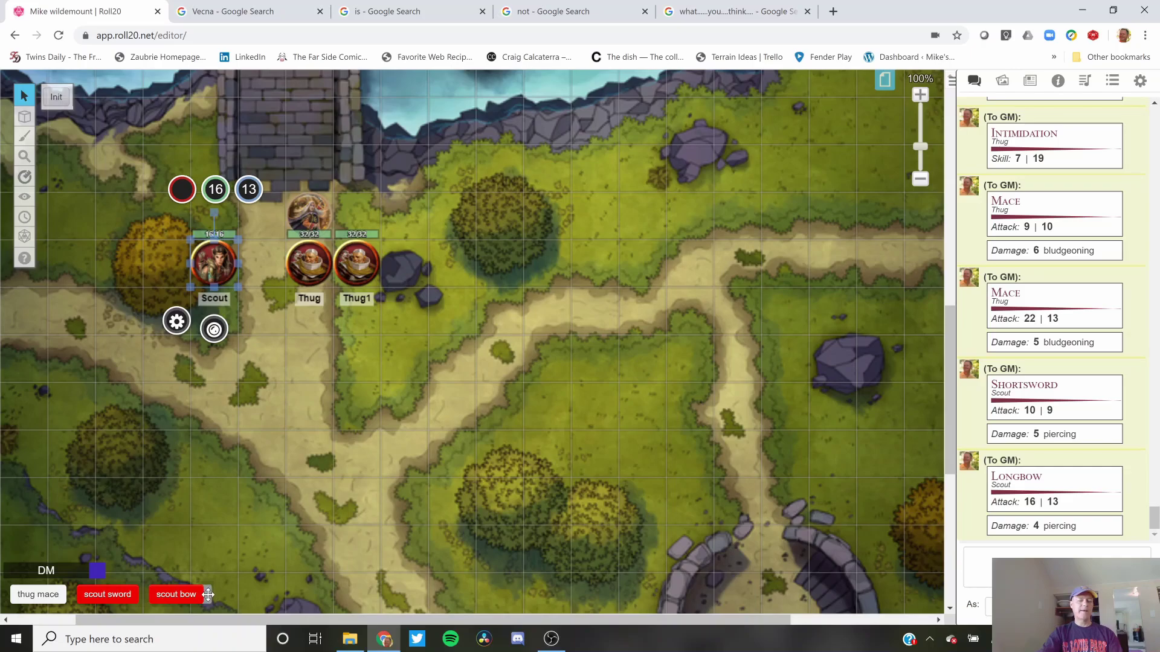
Step: Drag the scout bow and scout sword buttons off the quick bar onto the map
{"action": "left_click_drag", "start_coordinate": [208, 594], "coordinate": [228, 440]}
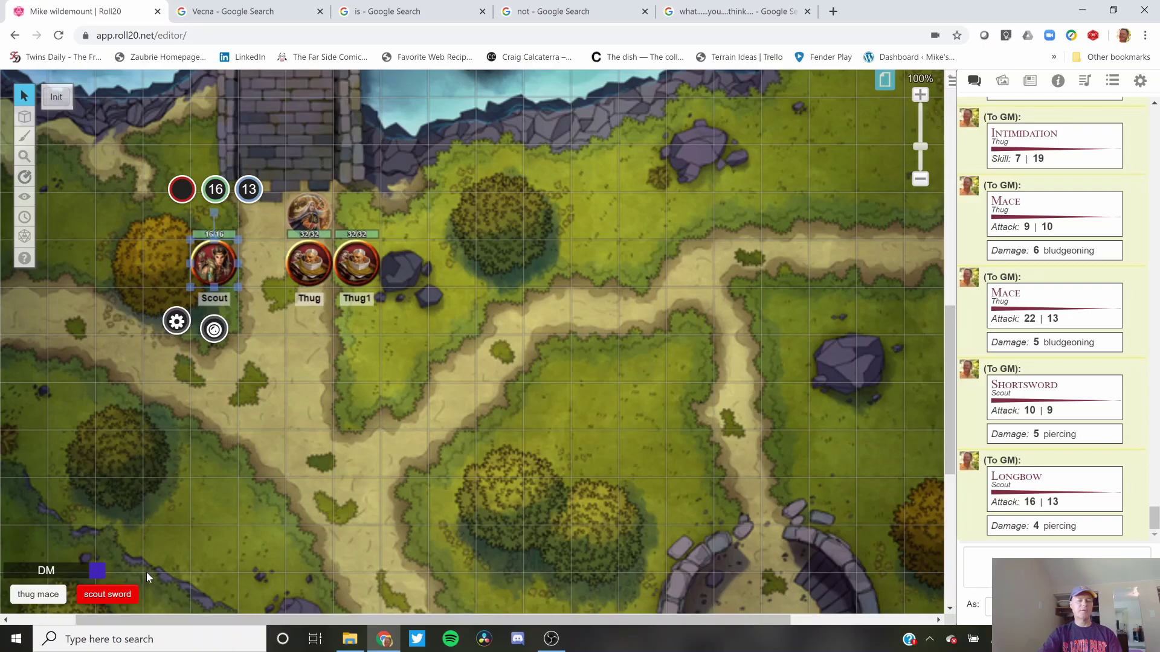
{"action": "left_click_drag", "start_coordinate": [139, 595], "coordinate": [151, 433]}
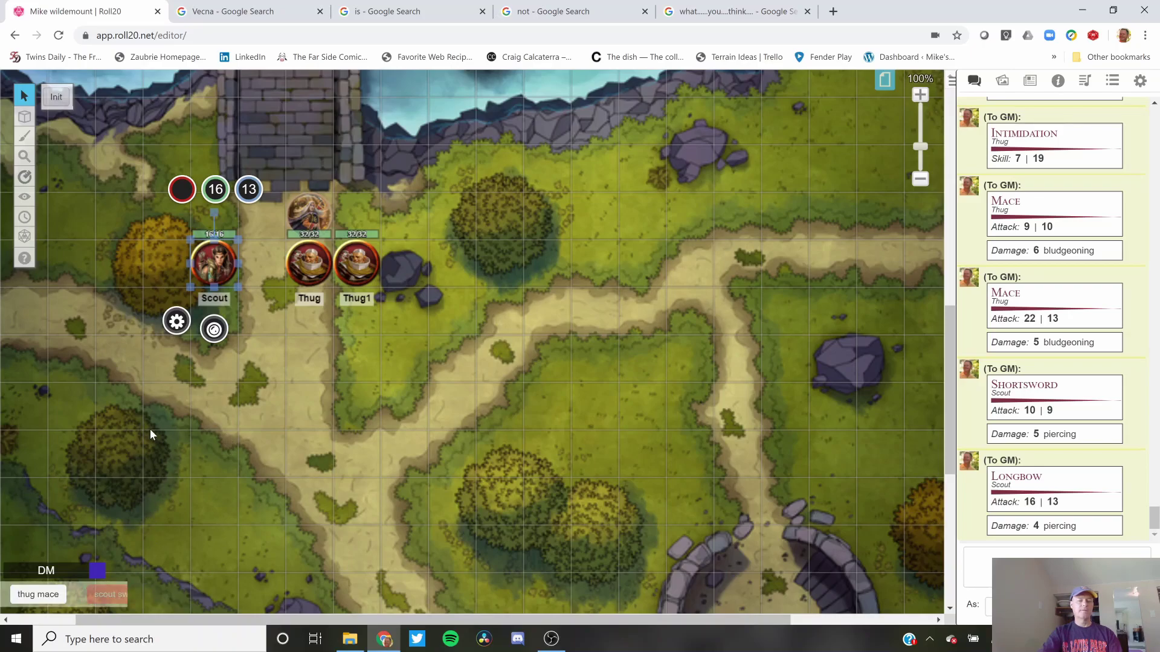